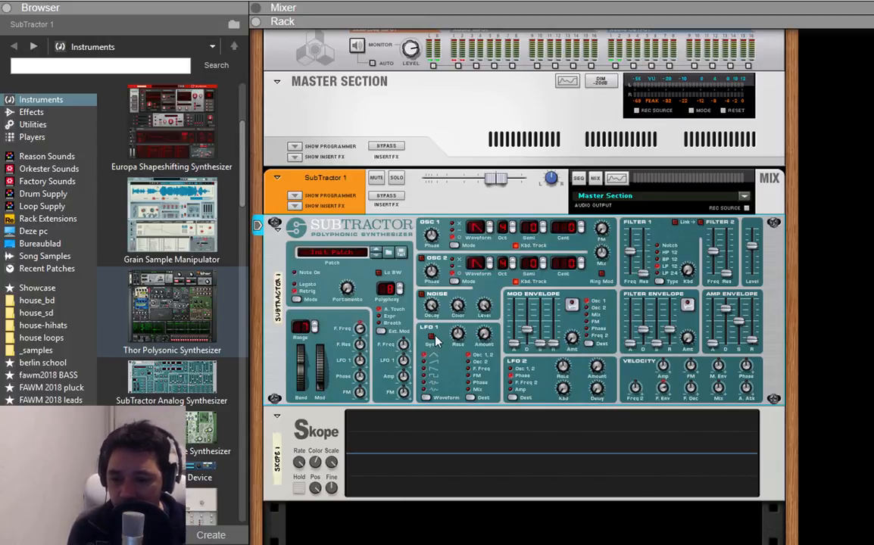
- Enable LFO 1 tempo sync on the SubTractor so it lights red
left_click(430, 336)
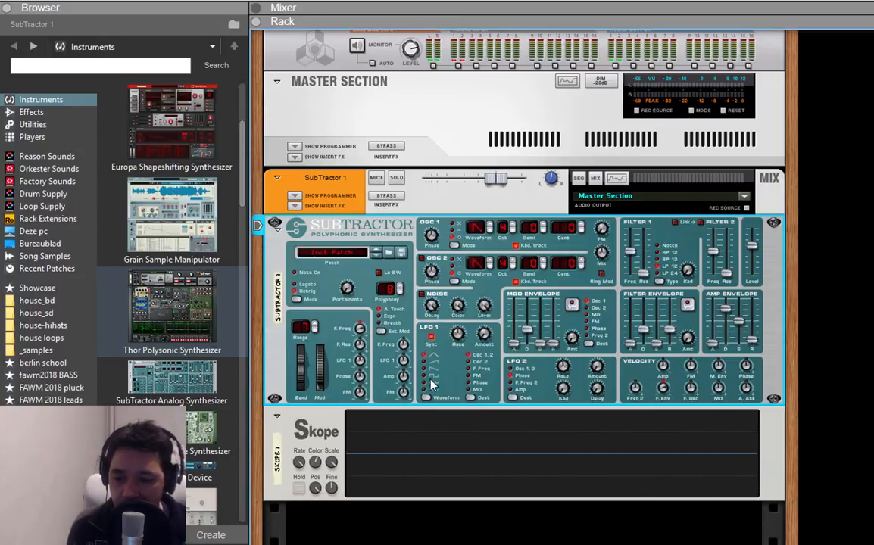
right_click(364, 241)
- Sweep the Osc Mix knob up to 127 and back to an even 64 blend
left_click(416, 515)
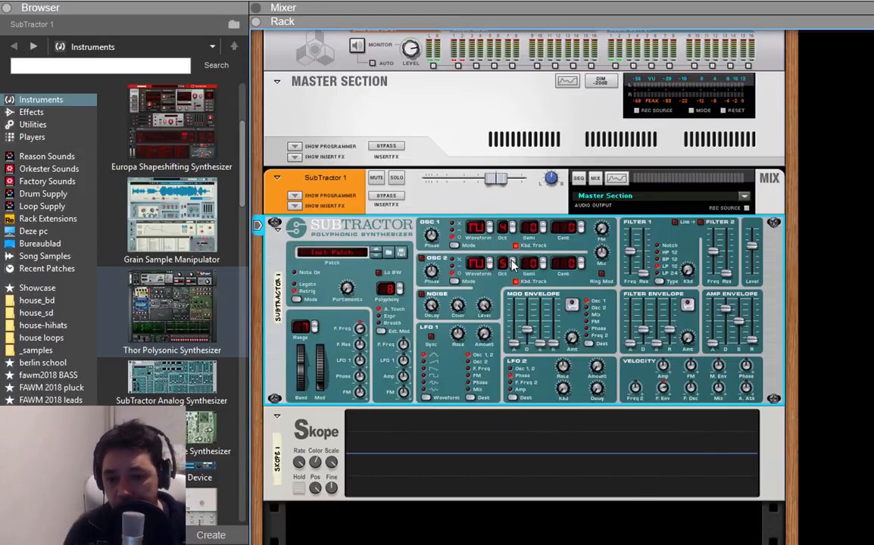
mouse_move(601, 253)
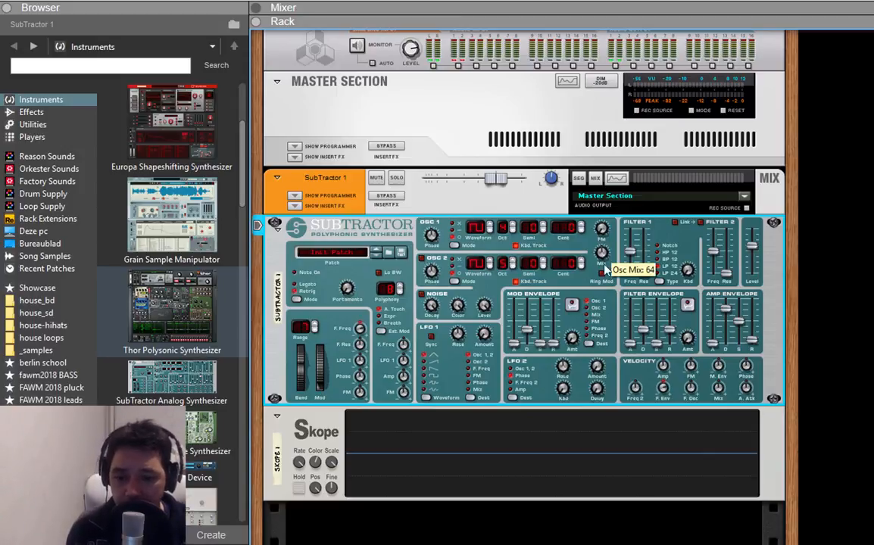
left_click_drag(602, 265, 606, 195)
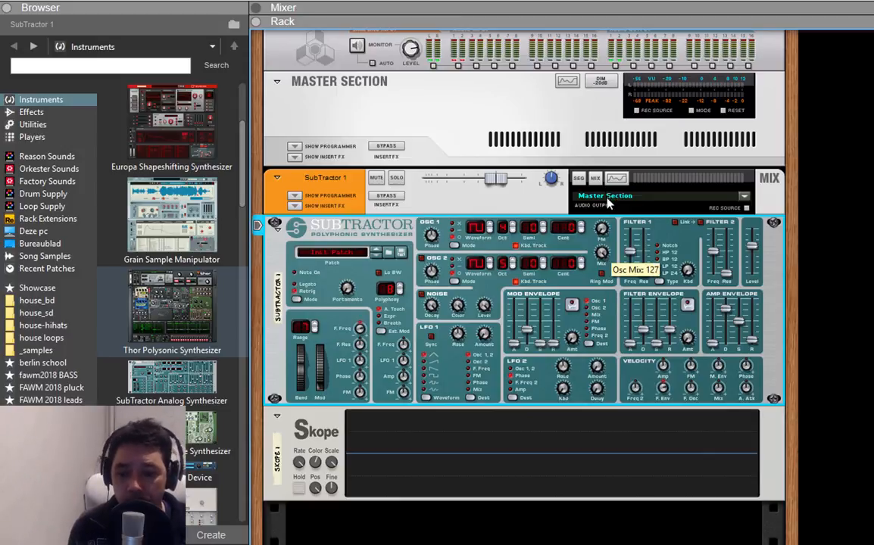
mouse_move(605, 203)
left_mouse_down()
mouse_move(602, 259)
mouse_move(604, 250)
left_mouse_up()
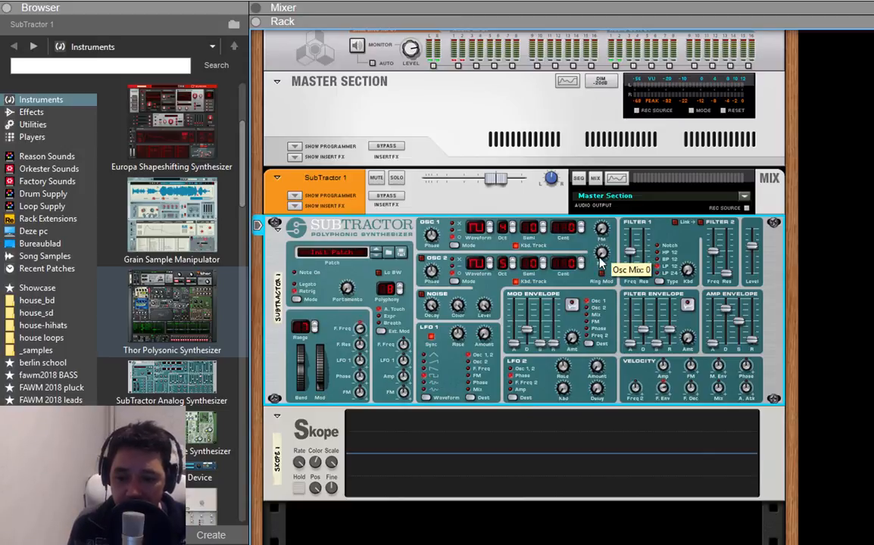
- Set Osc Mix fully to Oscillator 2 (127) and raise Filter 1 Freq to about 121
left_click_drag(601, 259, 608, 173)
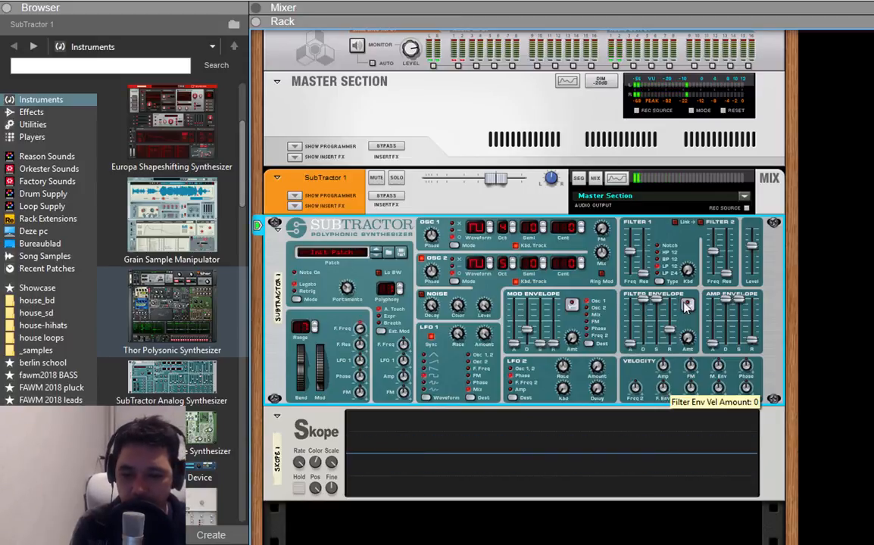
left_click_drag(636, 240, 636, 236)
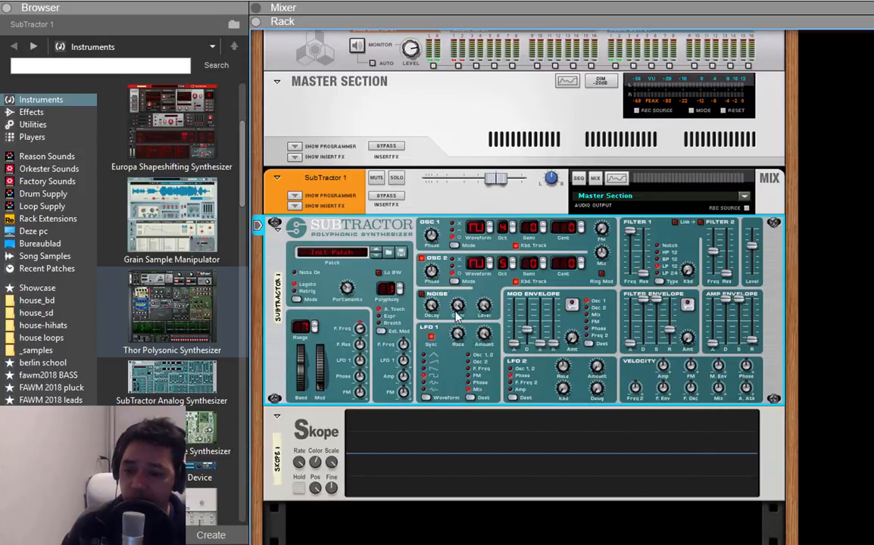
- Reset the SubTractor via Reset Device, then lengthen the mod envelope's release
right_click(364, 220)
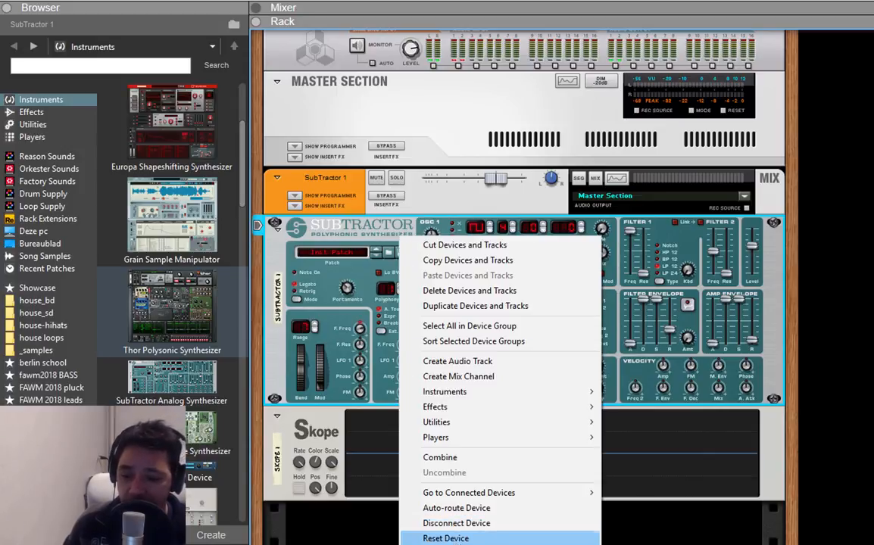
left_click(457, 536)
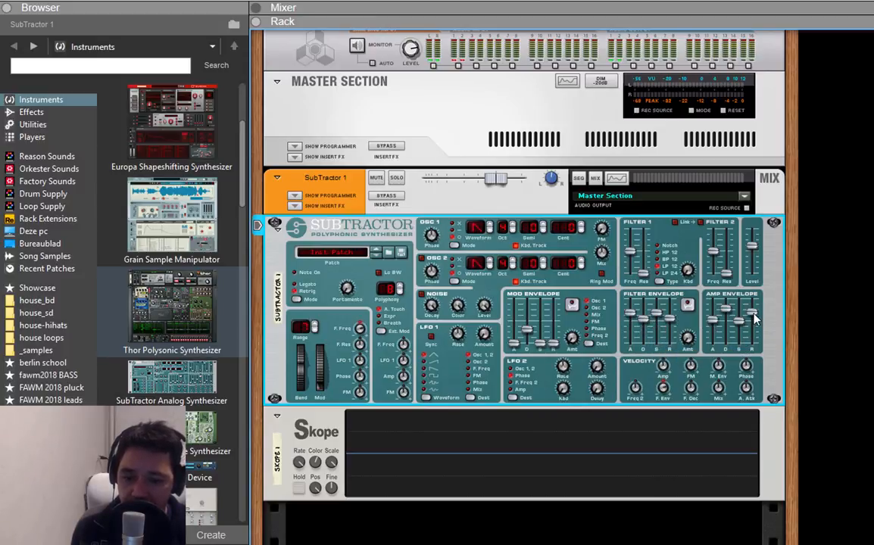
mouse_move(535, 322)
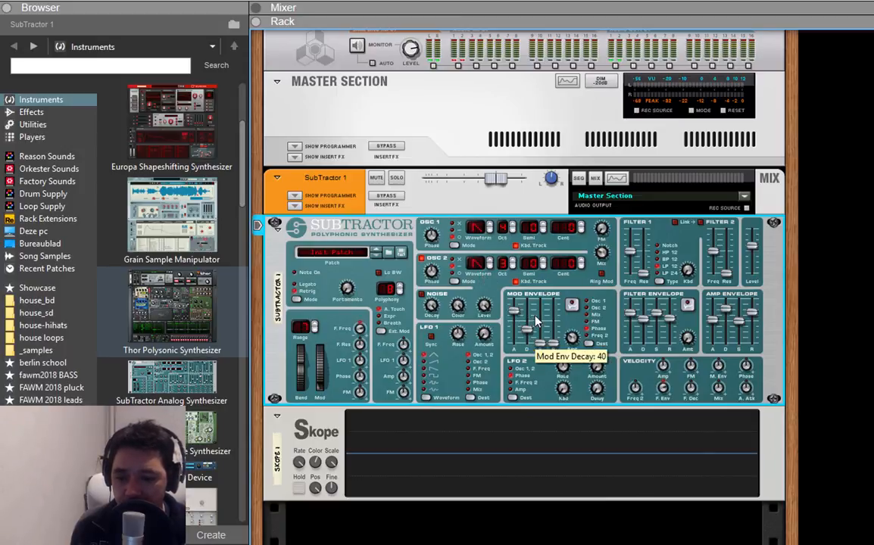
left_click_drag(552, 344, 551, 327)
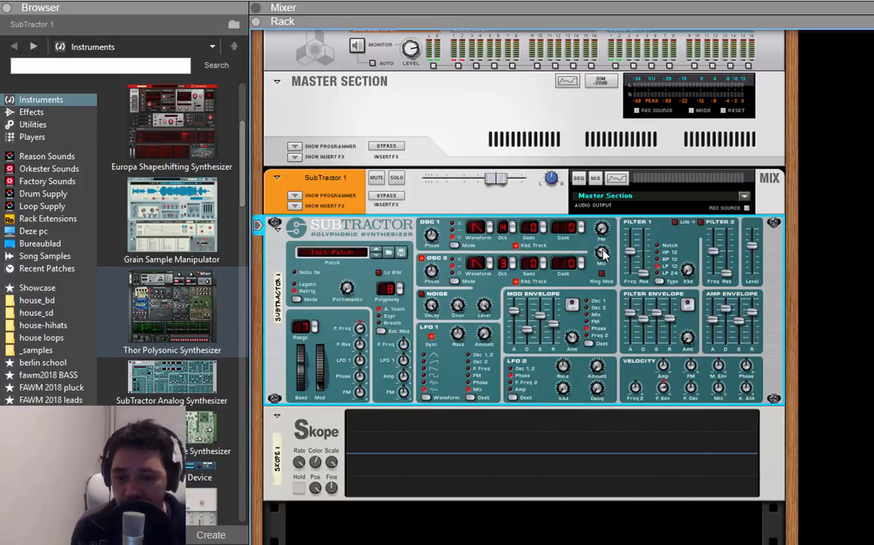
mouse_move(601, 253)
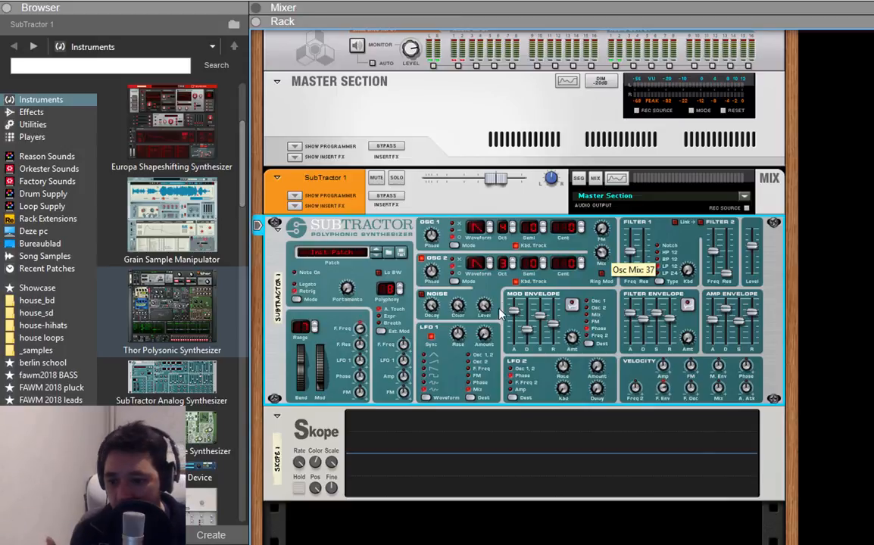
- Raise LFO 1 Amount to about 45 and set its synced Rate to 6/4
left_click_drag(485, 337, 484, 331)
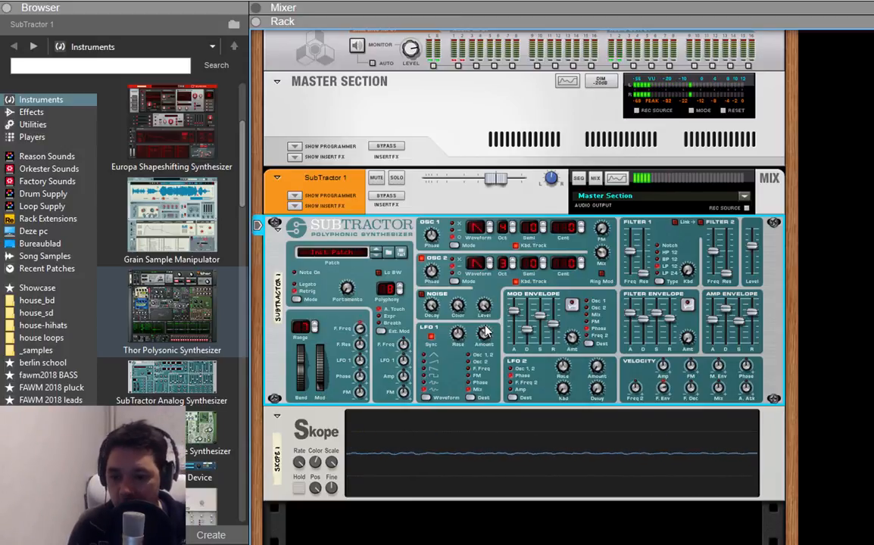
left_click_drag(460, 335, 464, 373)
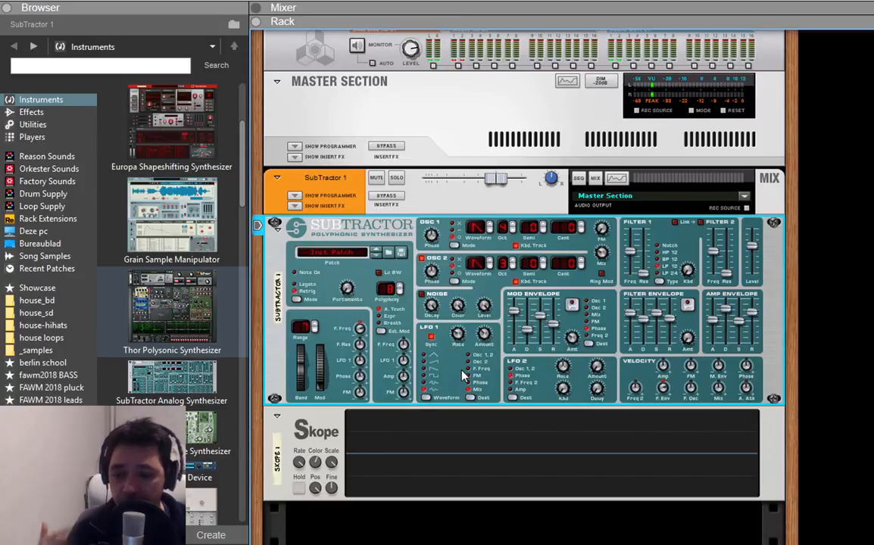
- Reset the SubTractor to Init Patch, switch on Oscillator 2 and enable LFO 1 Sync
right_click(397, 286)
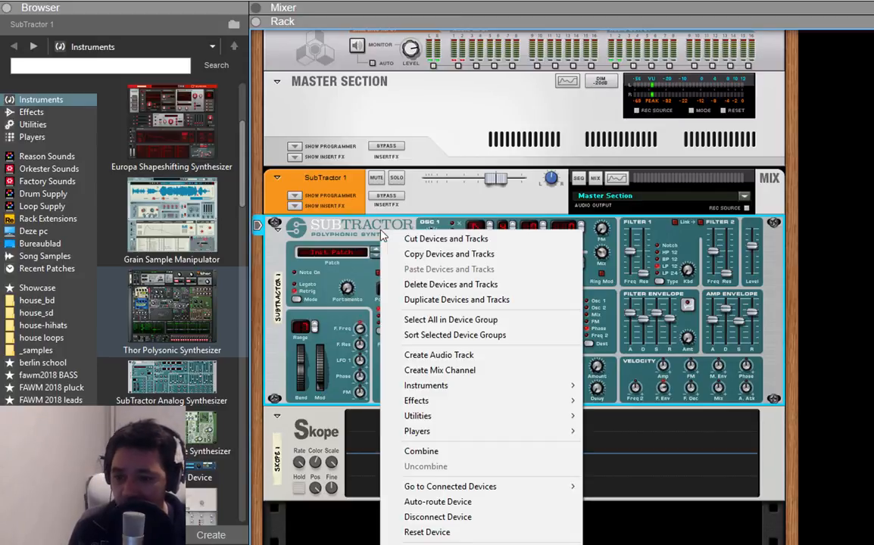
left_click(433, 533)
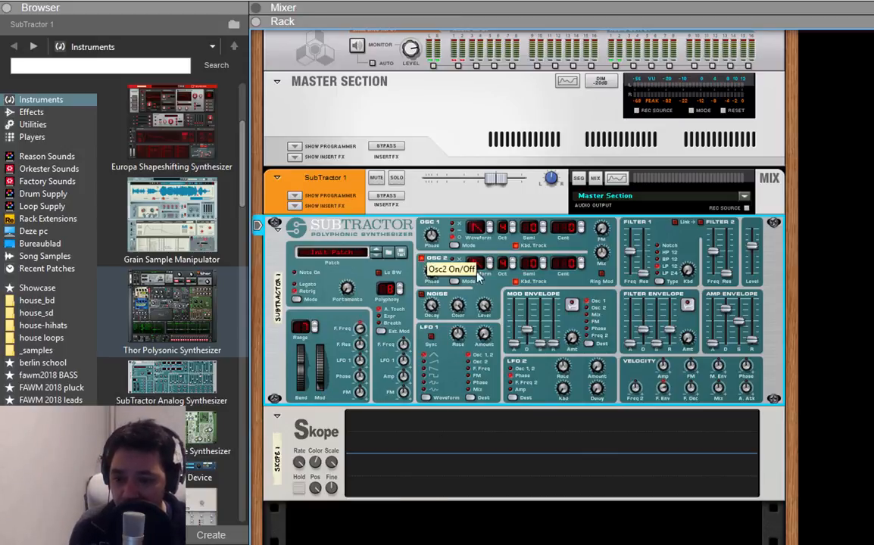
left_click(423, 259)
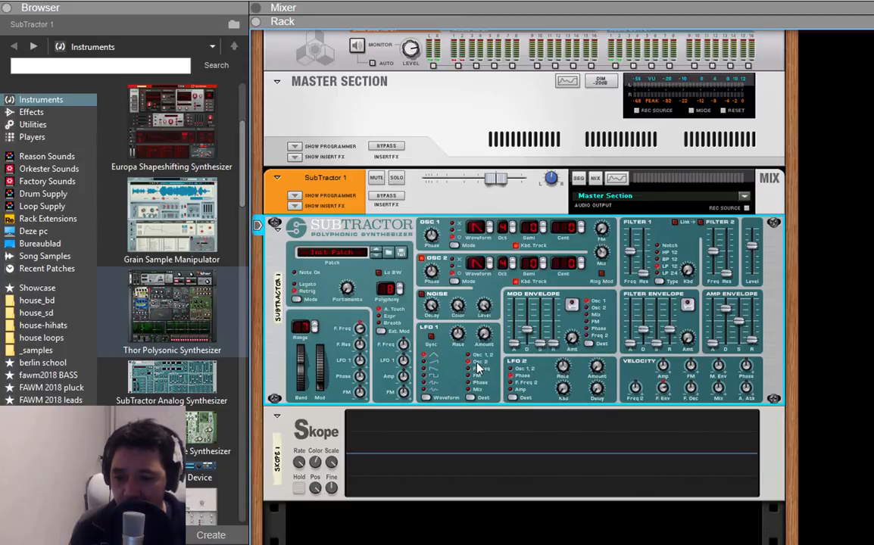
left_click(431, 337)
mouse_move(457, 334)
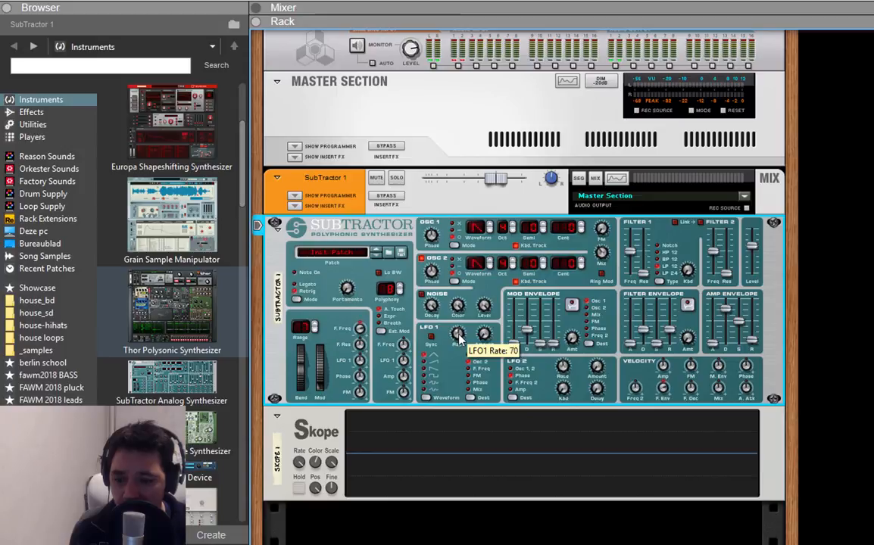
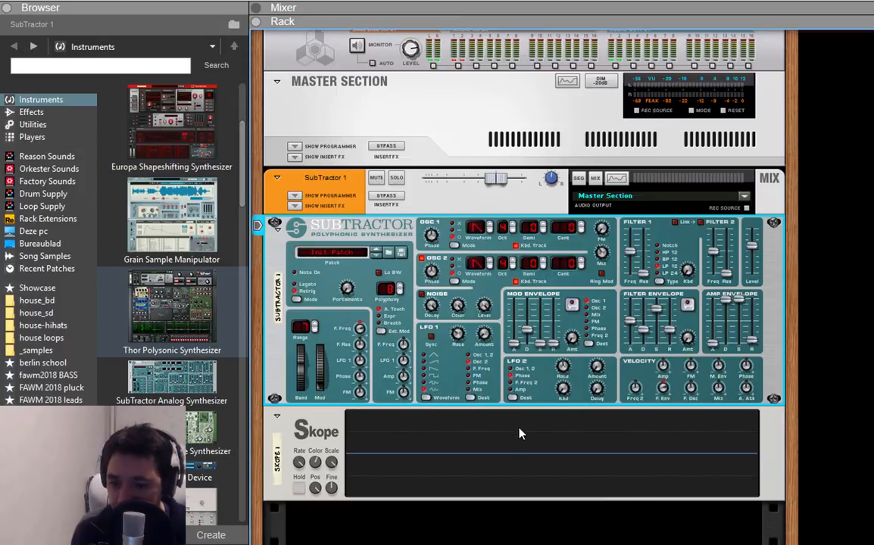
- Dismiss the SubTractor's context menu, then raise the LFO2 Kbd knob to 127
right_click(374, 240)
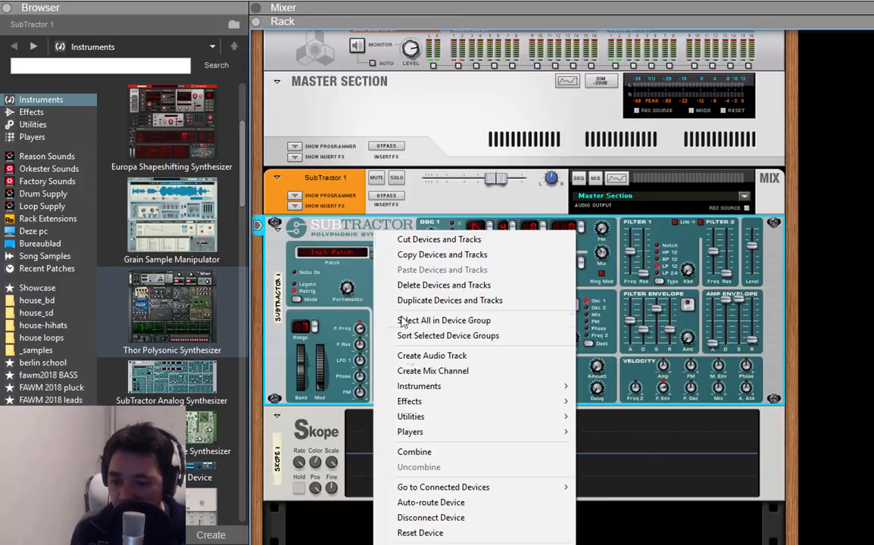
left_click(412, 485)
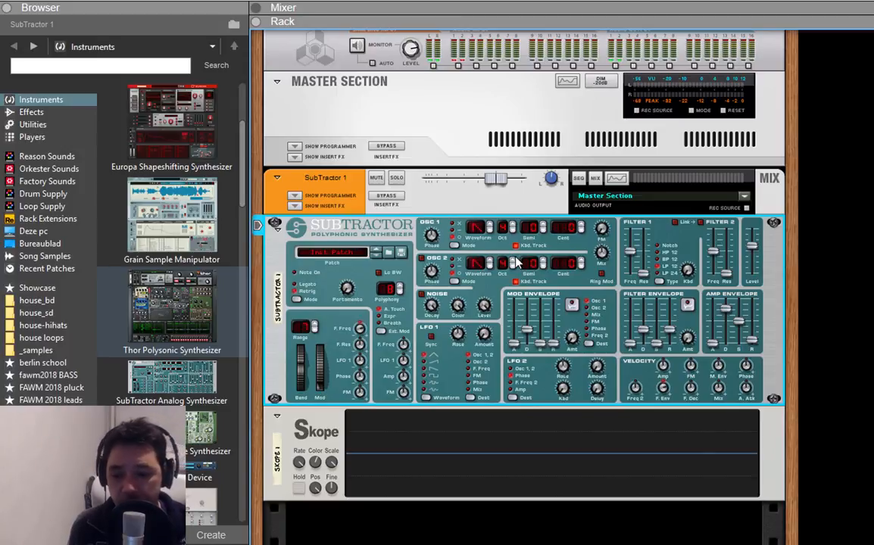
mouse_move(562, 388)
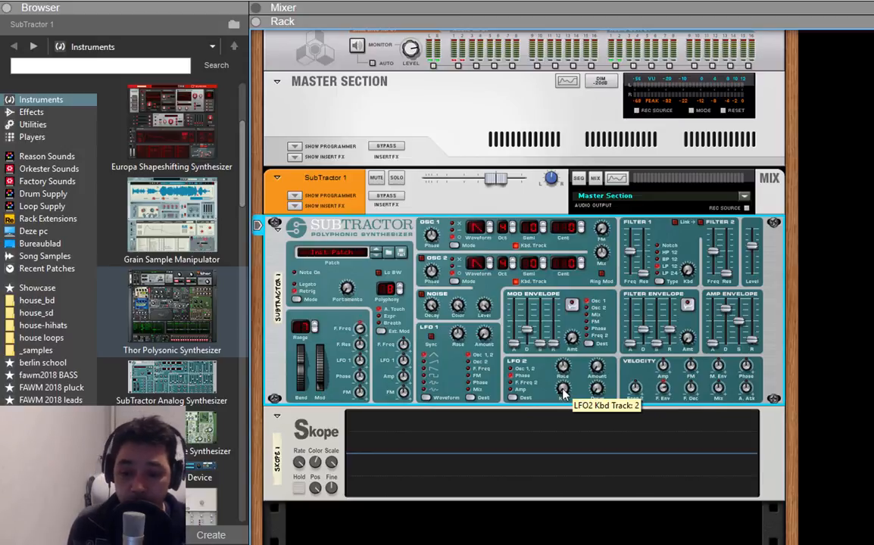
left_click_drag(562, 392, 563, 390)
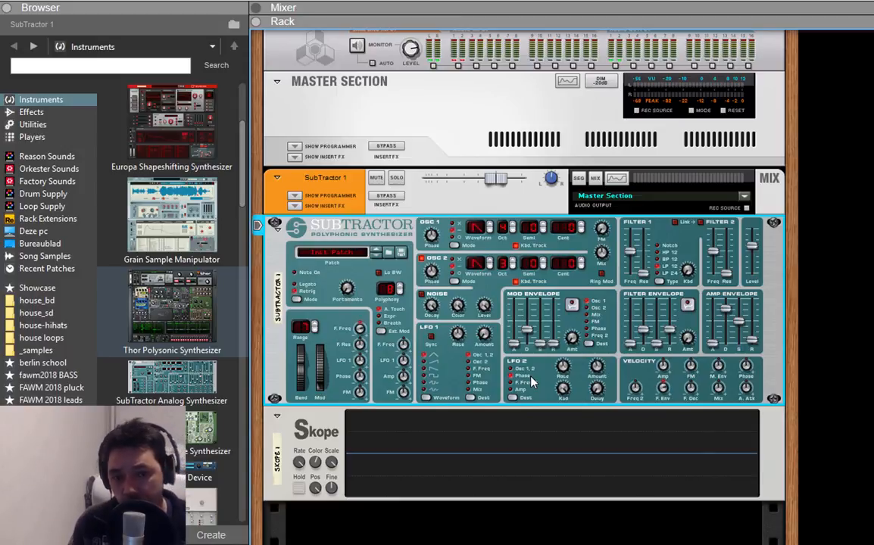
key("F4")
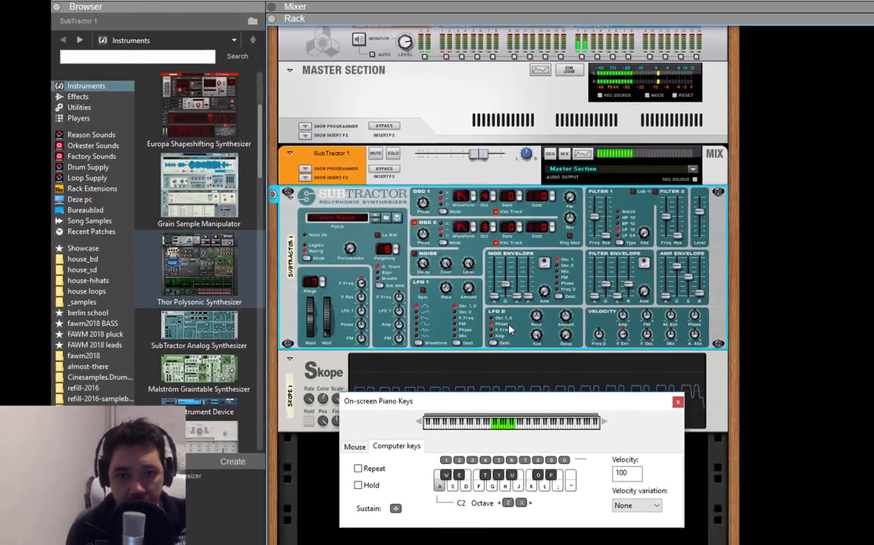
key("x")
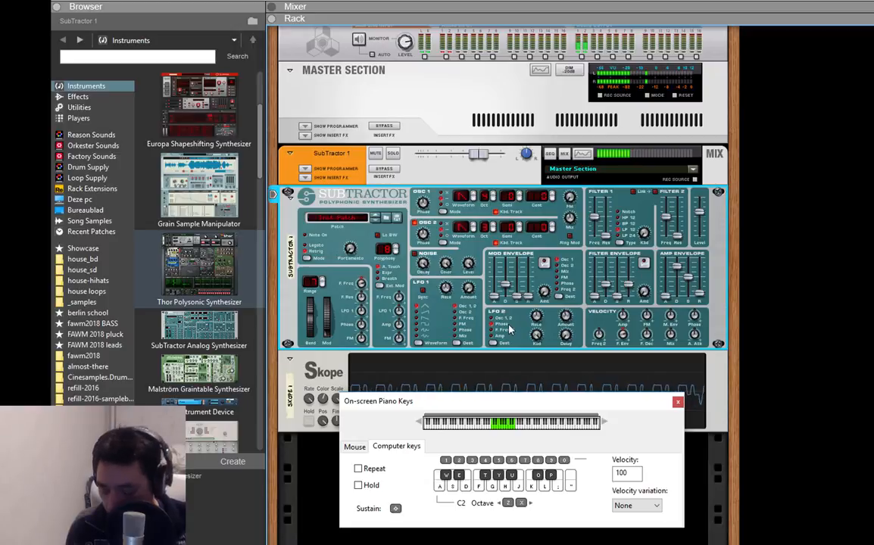
key("x")
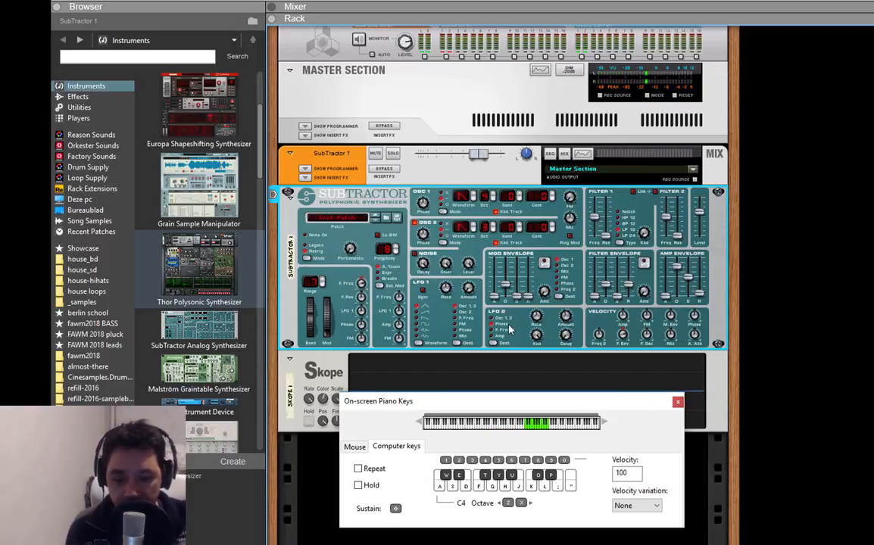
key("a")
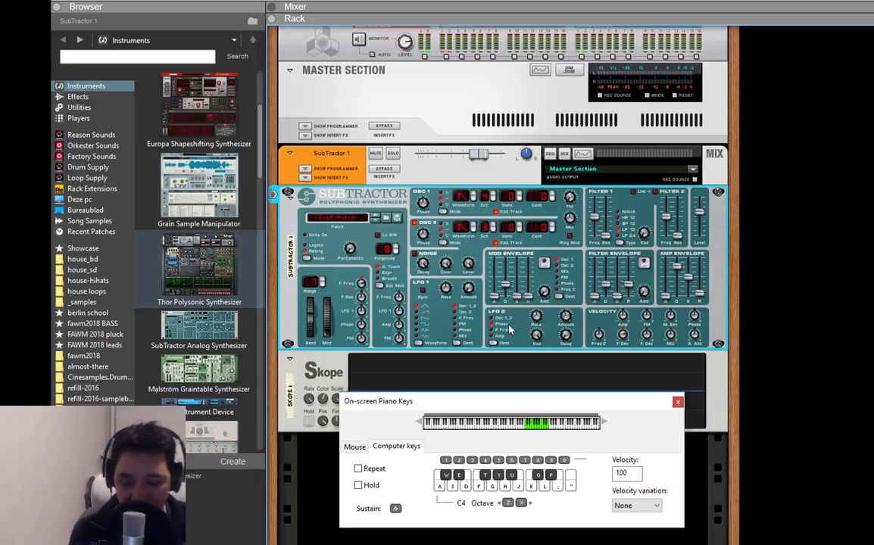
key("x")
key("x")
key("a")
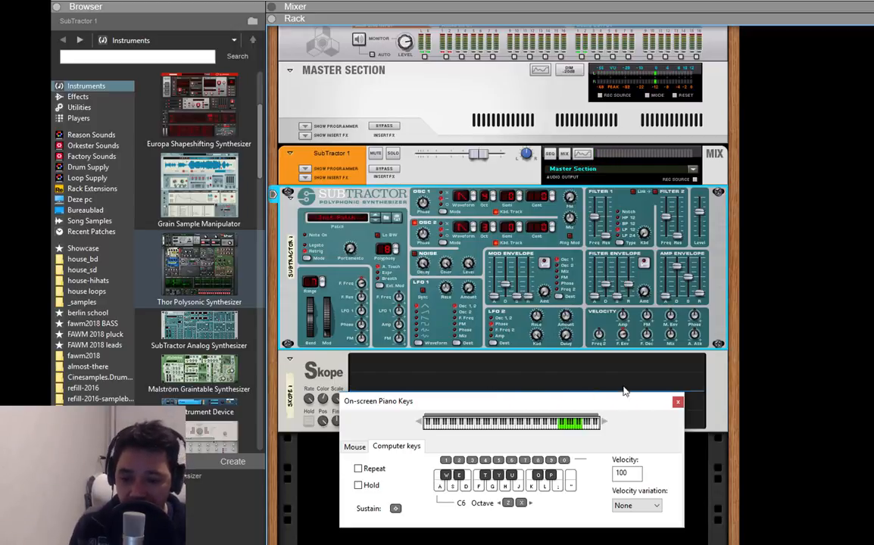
left_click(677, 402)
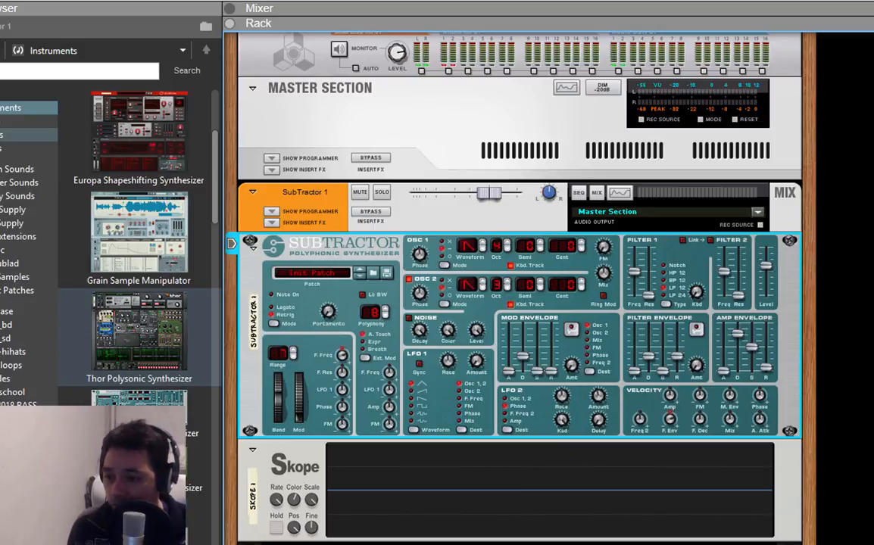
- Add a Scales & Chords player with Oct Up, Oct Down, Open Chords and Minor scale
left_click(26, 135)
left_click_drag(110, 241, 518, 234)
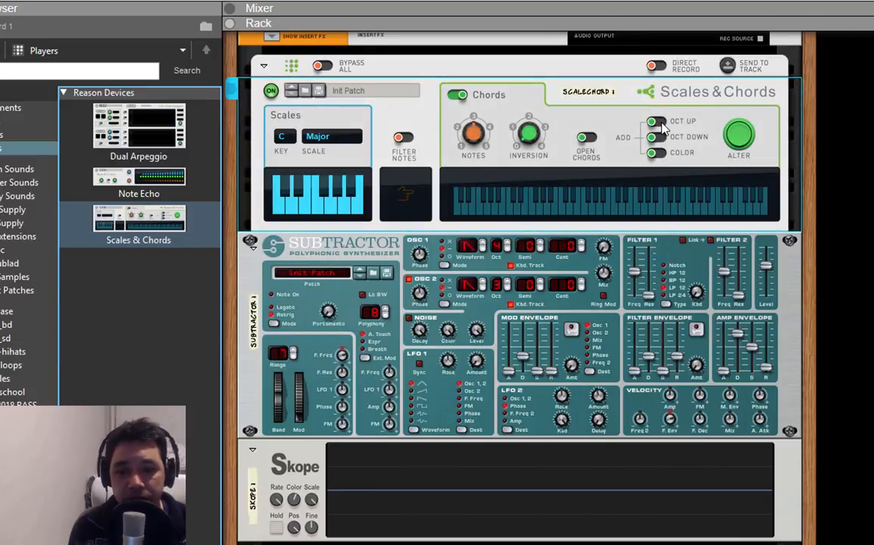
left_click(652, 121)
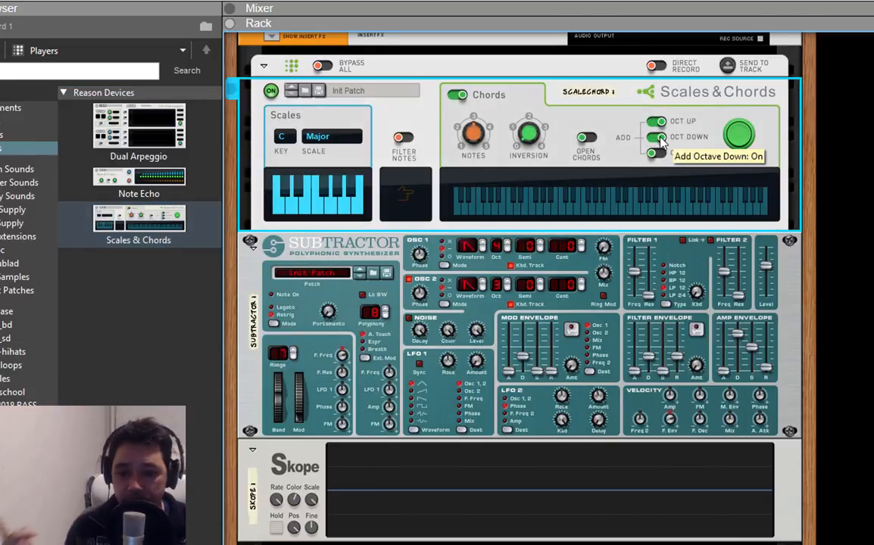
left_click(587, 138)
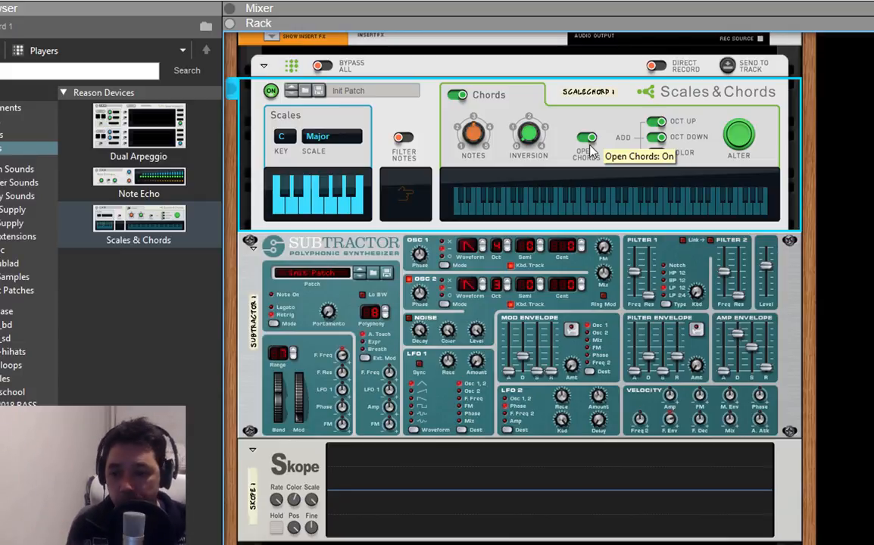
left_click(318, 137)
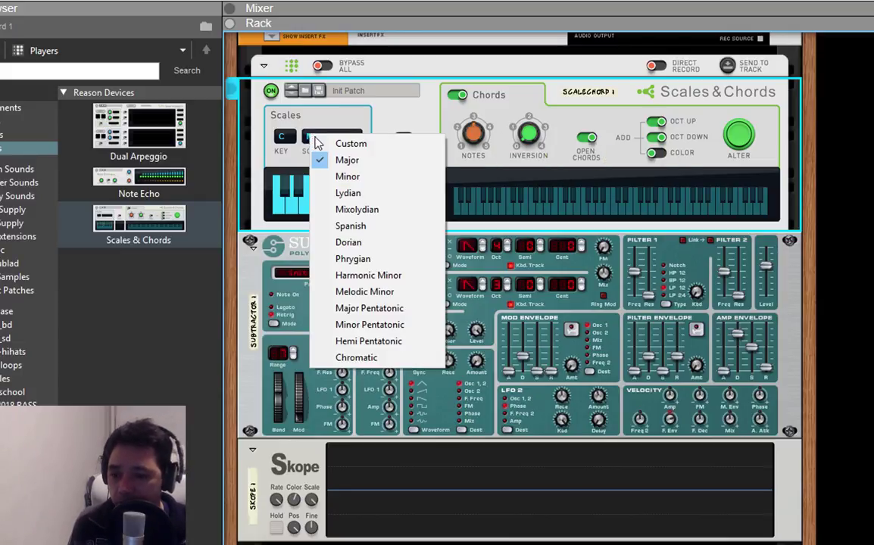
left_click(347, 177)
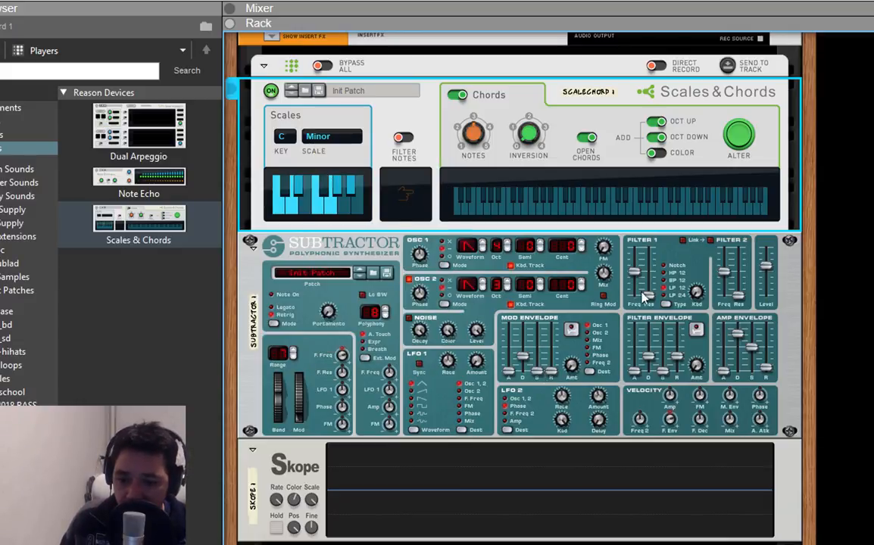
- Raise filter envelope D, S, R to mid and lengthen amp release with sustain 64
mouse_move(651, 371)
left_mouse_down()
mouse_move(650, 345)
mouse_move(677, 345)
left_mouse_up()
mouse_move(766, 363)
left_mouse_down()
mouse_move(766, 340)
mouse_move(752, 348)
left_mouse_up()
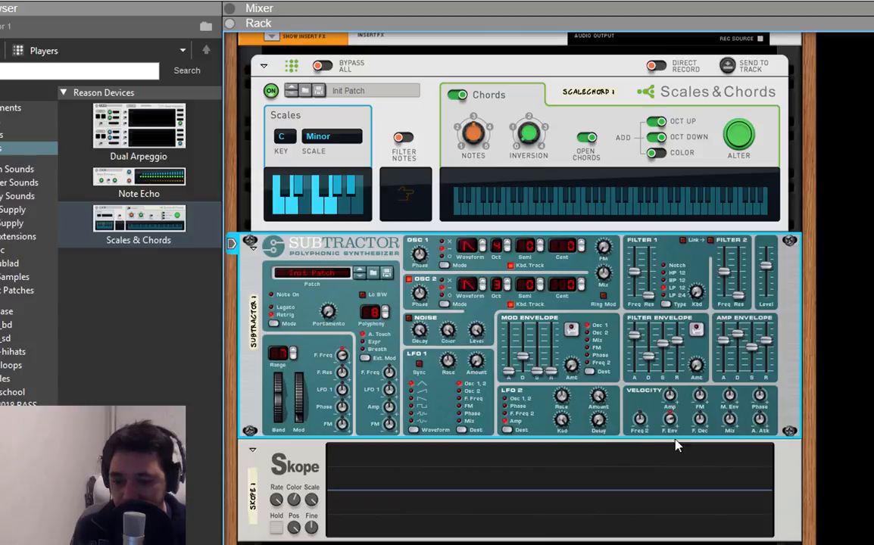
- Delete the Scales & Chords player from the rack
left_click(421, 178)
key("Delete")
key("Return")
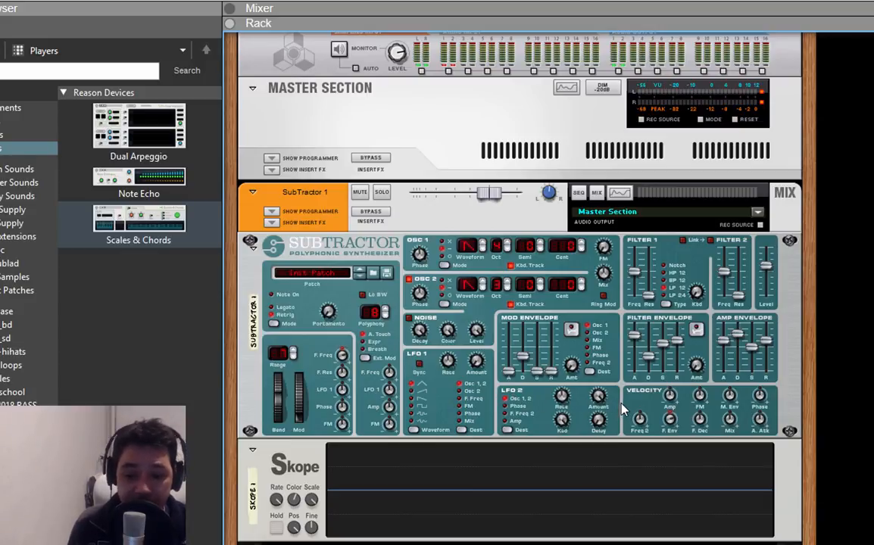
- Lower LFO2 Amount to about 22 and raise LFO2 Delay for a delayed vibrato
left_click(600, 402)
mouse_move(601, 401)
left_mouse_down()
mouse_move(606, 450)
mouse_move(608, 391)
mouse_move(612, 415)
left_mouse_up()
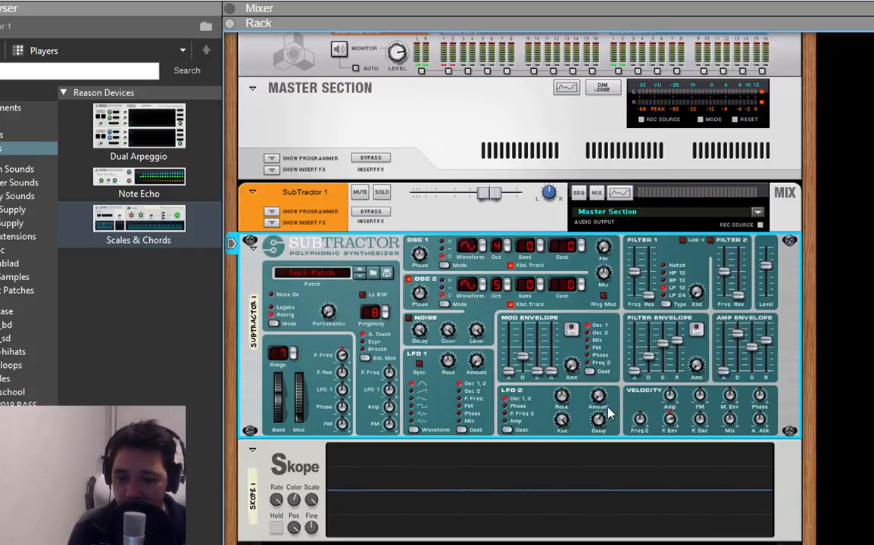
left_click_drag(598, 399, 598, 390)
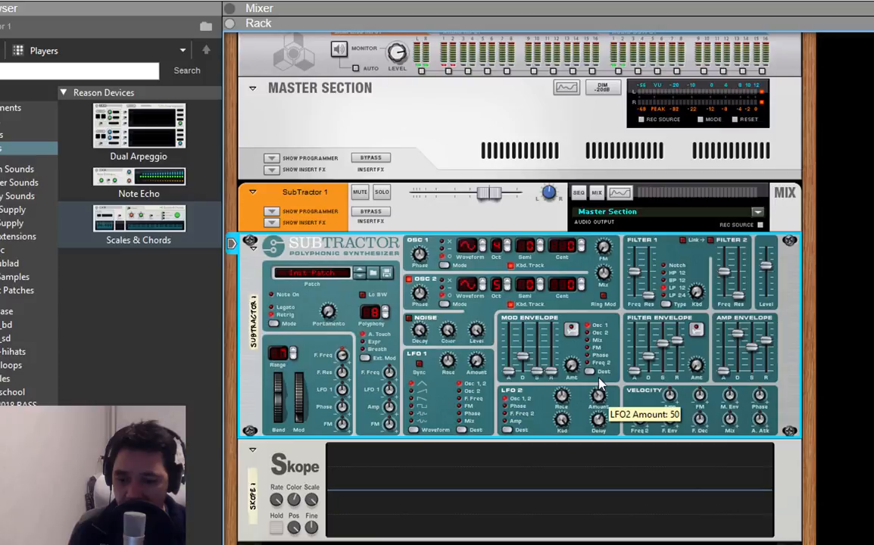